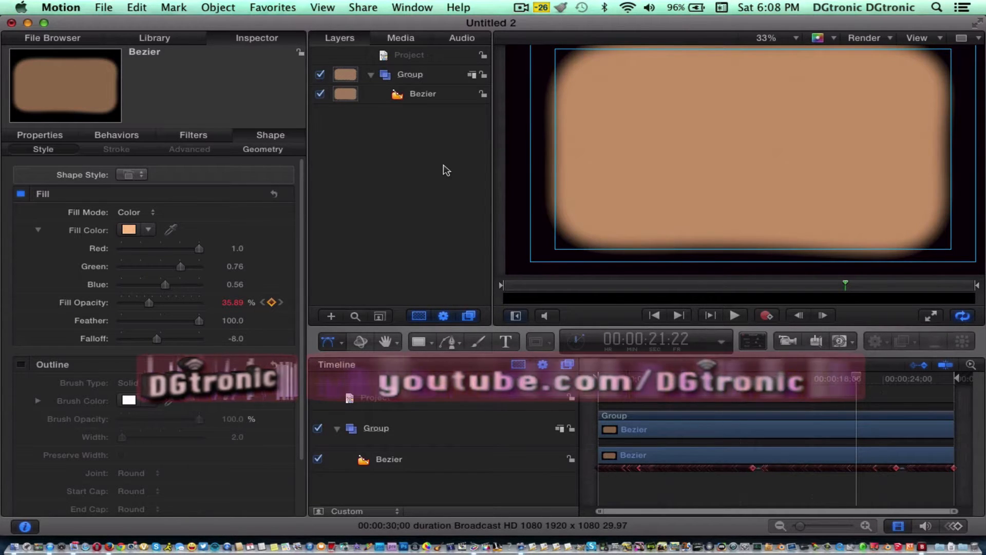
# Step: Preview the finished soft-edged shape's opacity animation in the canvas, fitting it in view, and stop playback
pyautogui.scroll(-2, 726, 128)
pyautogui.scroll(-1, 726, 129)
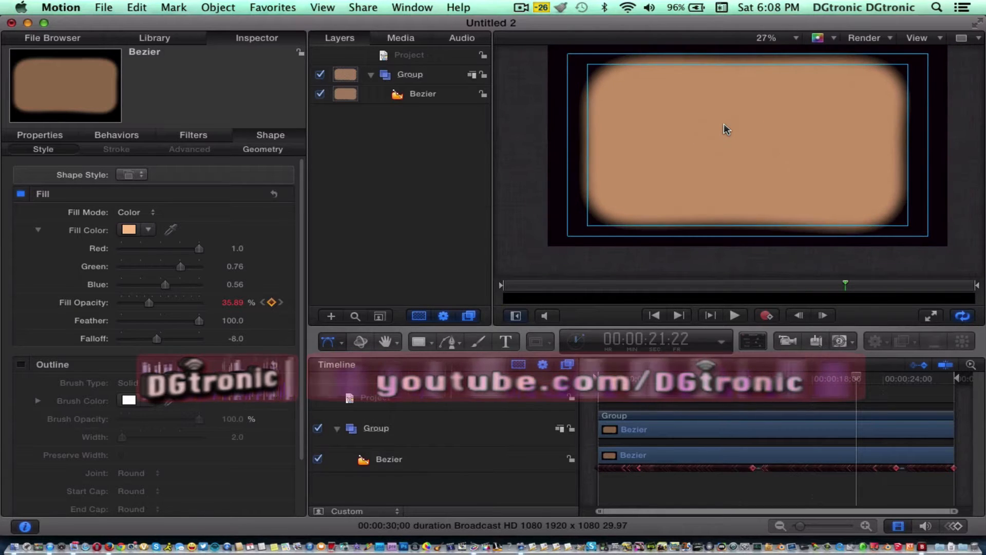
pyautogui.scroll(2, 726, 128)
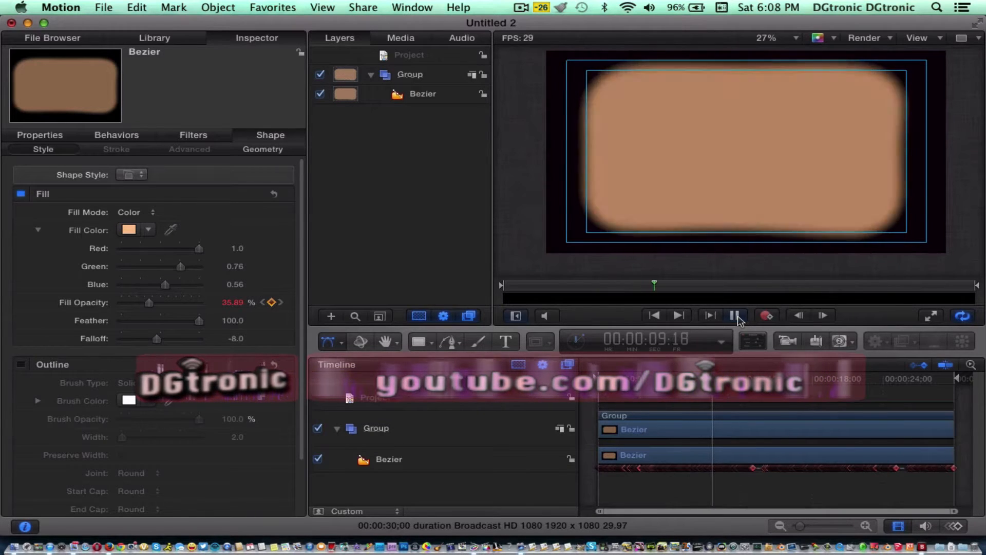
pyautogui.click(734, 315)
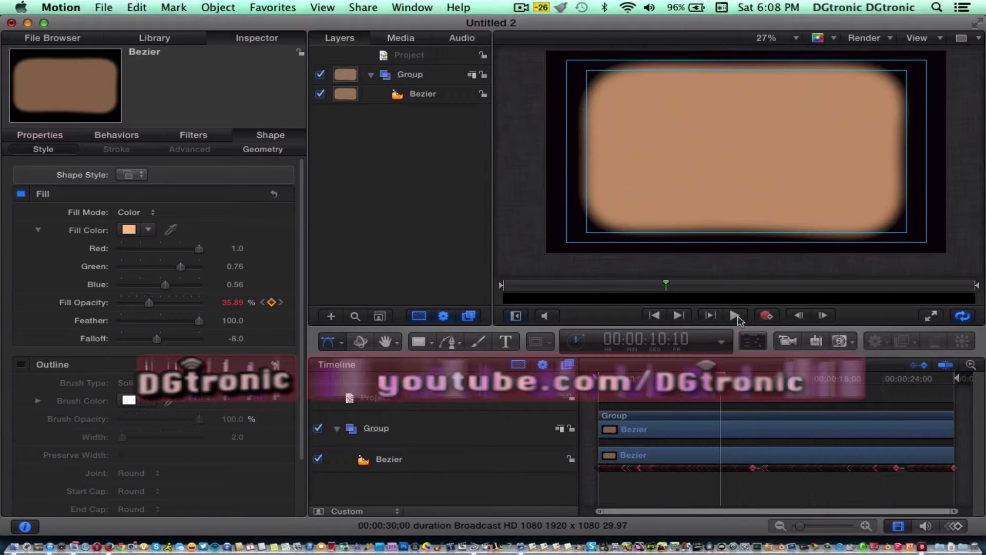
# Step: Create a blank Motion project with the Broadcast HD 1080 preset, 29.97 fps - NTSC and a 30-second duration
pyautogui.click(104, 7)
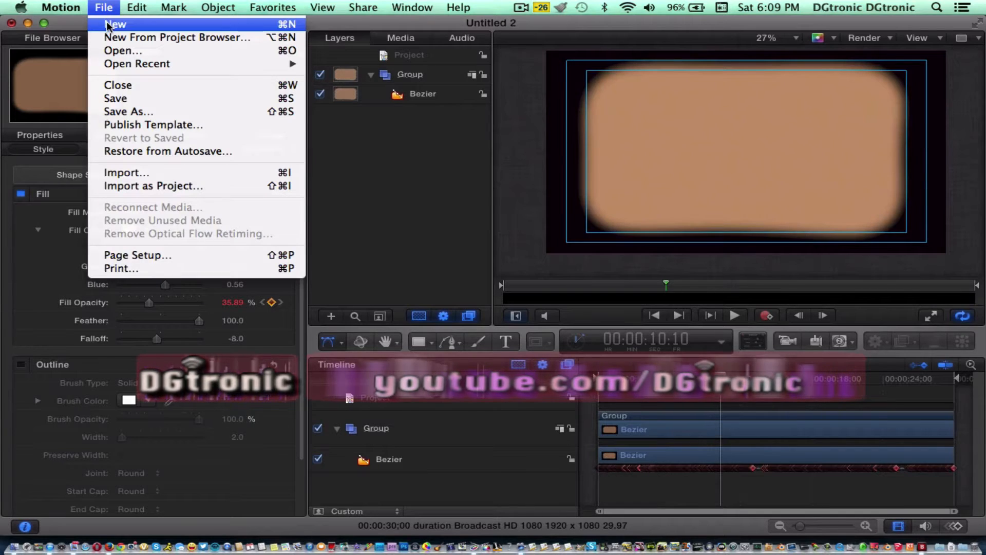
pyautogui.click(107, 23)
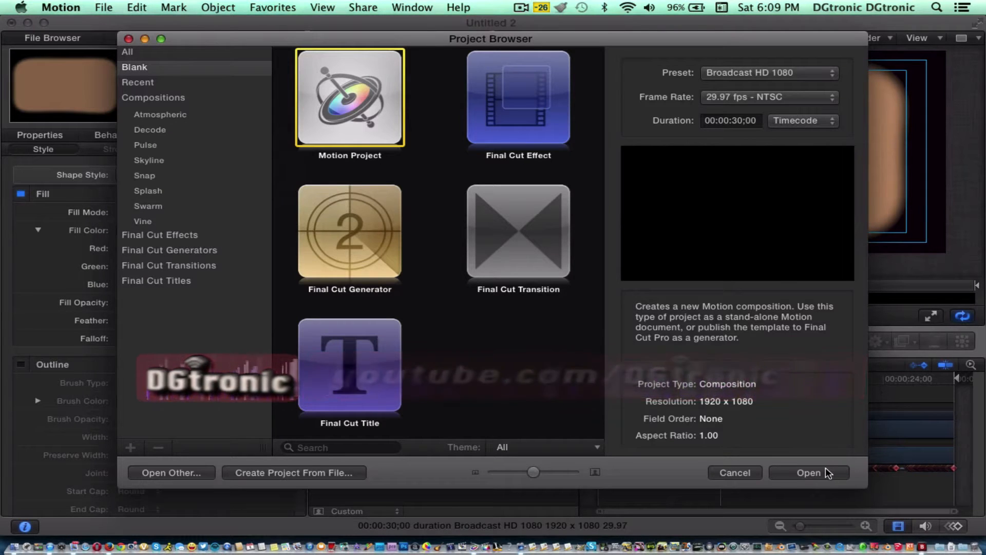
pyautogui.click(809, 472)
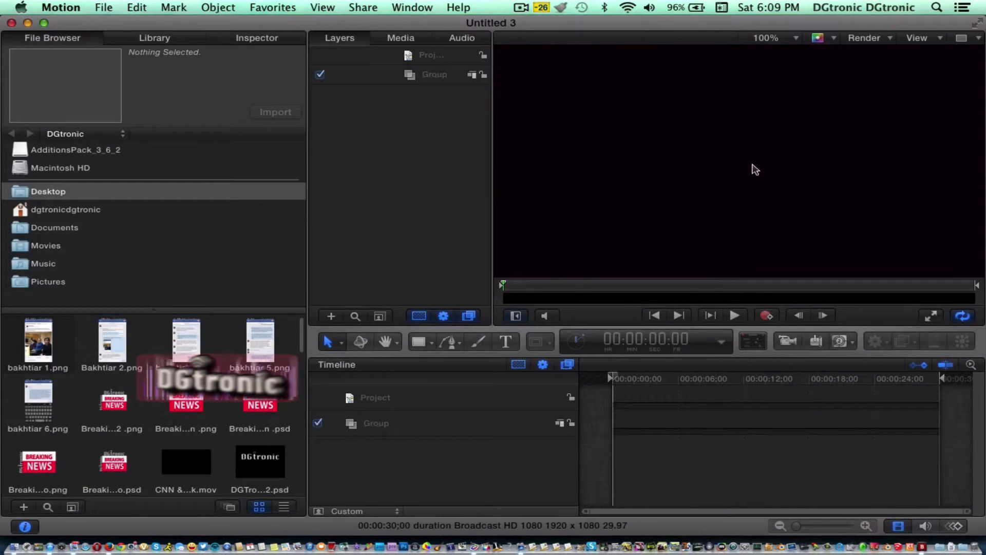
# Step: Start a Bezier outline just inside the inner safe-zone guide, placing four points down its left side and three more along the bottom
pyautogui.click(249, 41)
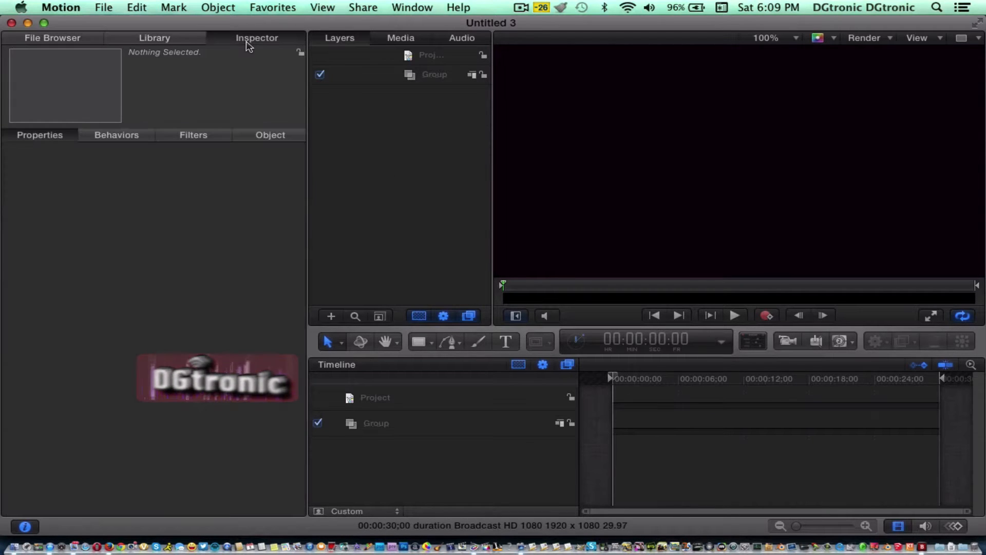
pyautogui.click(782, 43)
pyautogui.click(774, 84)
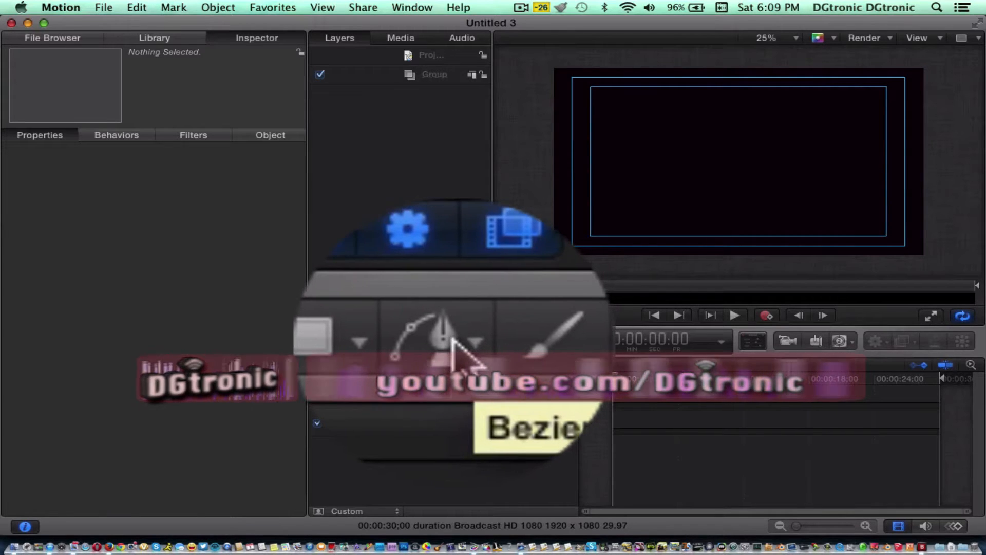
pyautogui.click(452, 342)
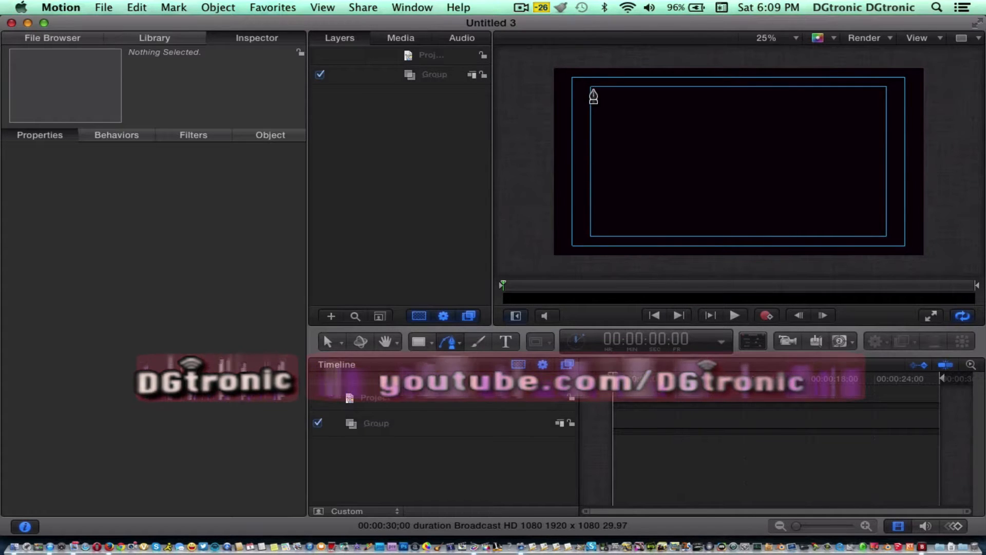
pyautogui.click(594, 90)
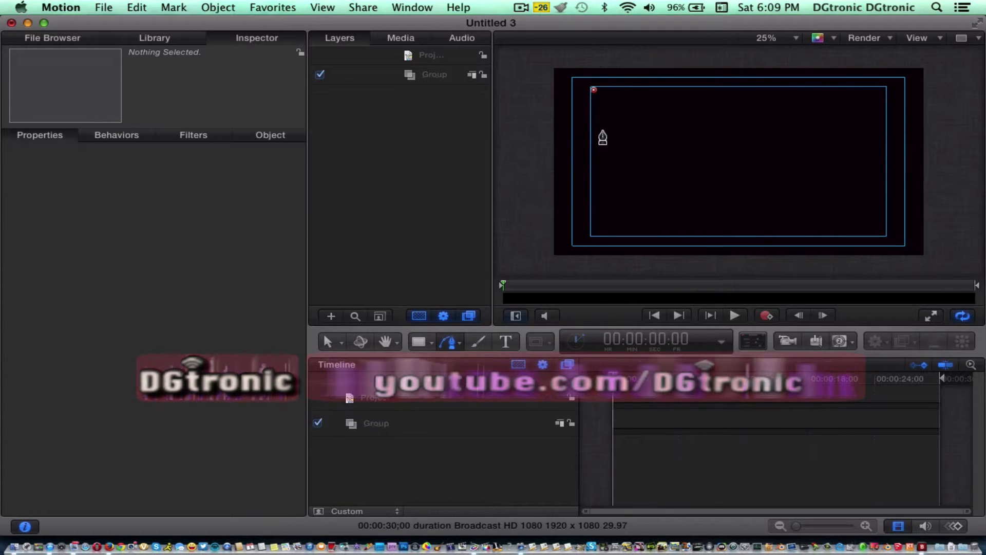
pyautogui.click(602, 134)
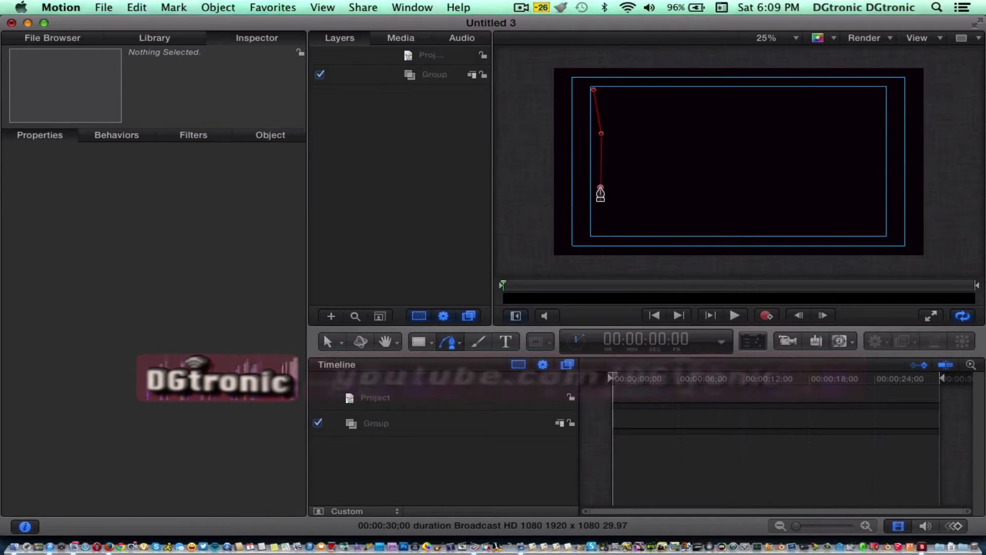
pyautogui.click(601, 188)
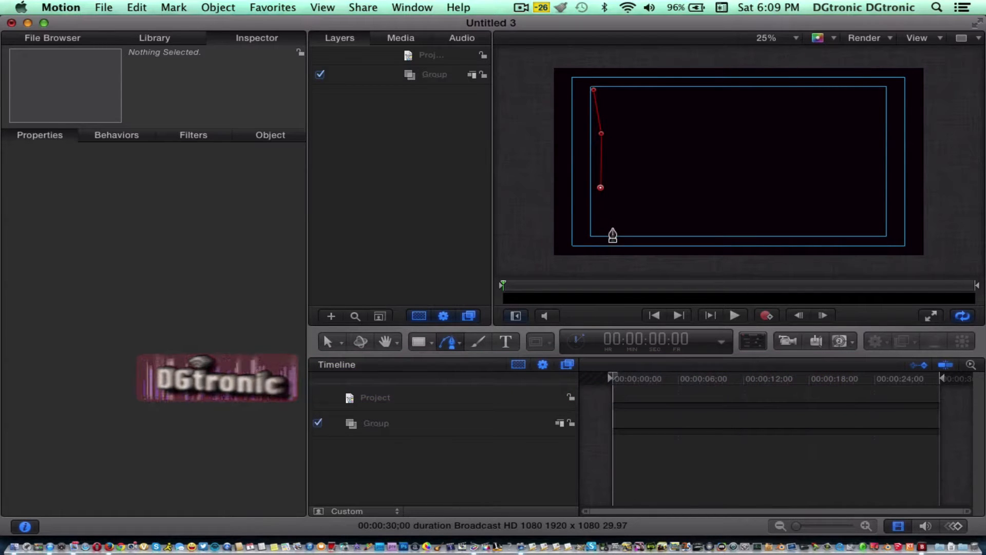
pyautogui.click(613, 228)
pyautogui.click(682, 224)
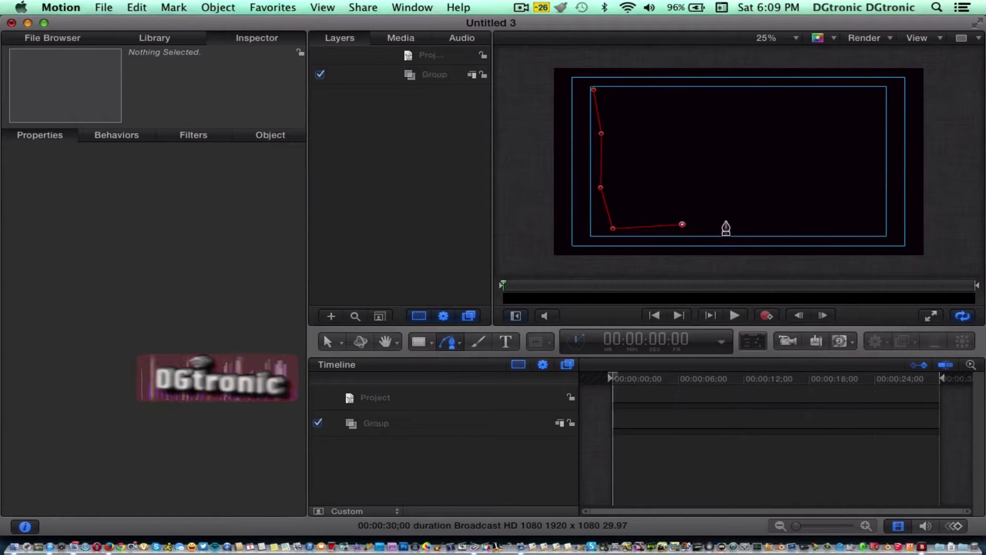
pyautogui.click(815, 226)
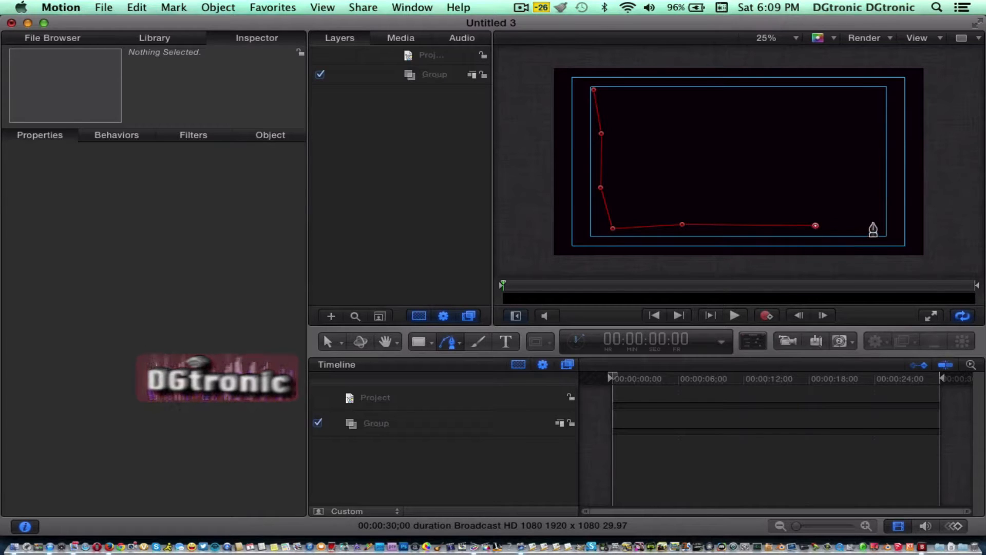
pyautogui.click(874, 223)
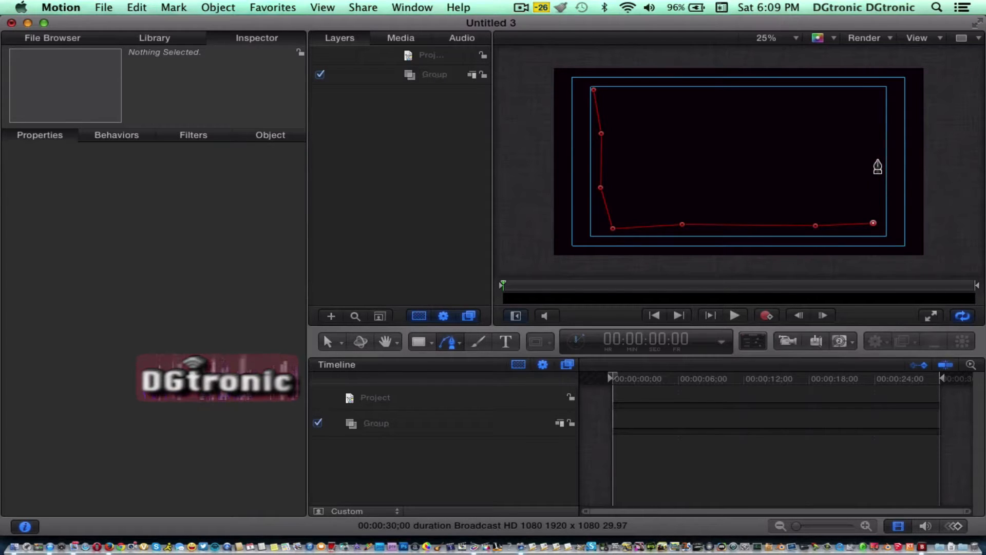
# Step: Continue the outline with two points up the right side and three along the top, closing it at the first point
pyautogui.click(878, 160)
pyautogui.click(866, 101)
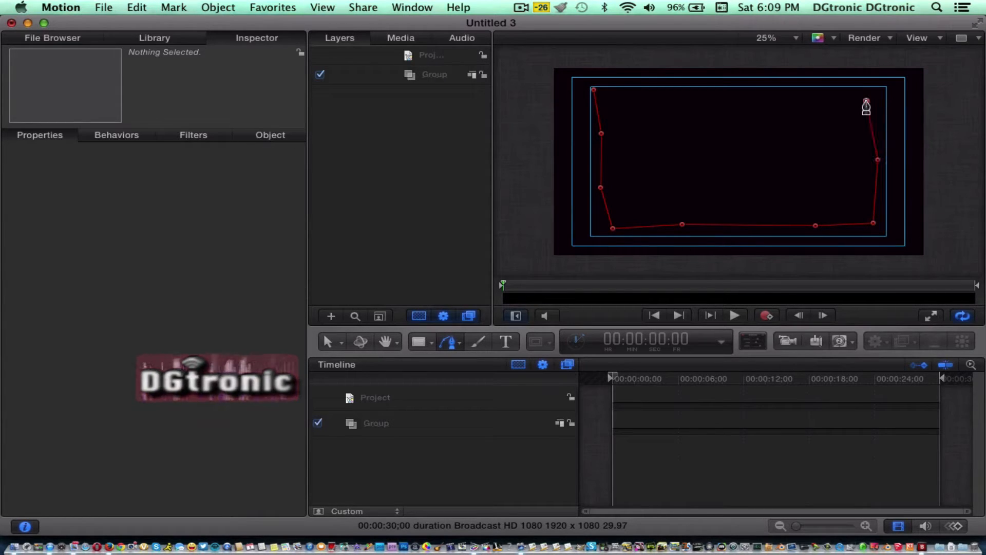
pyautogui.click(791, 88)
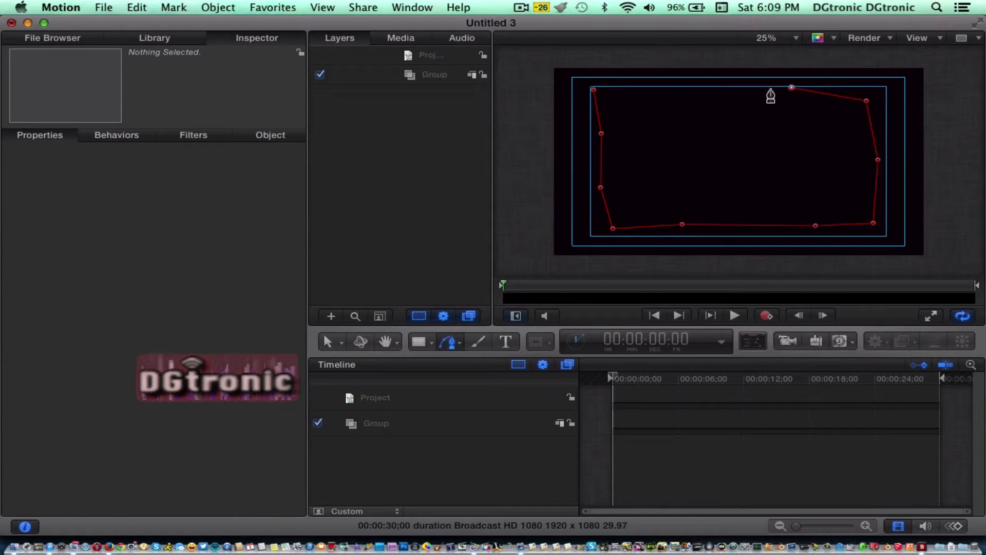
pyautogui.click(732, 97)
pyautogui.click(656, 95)
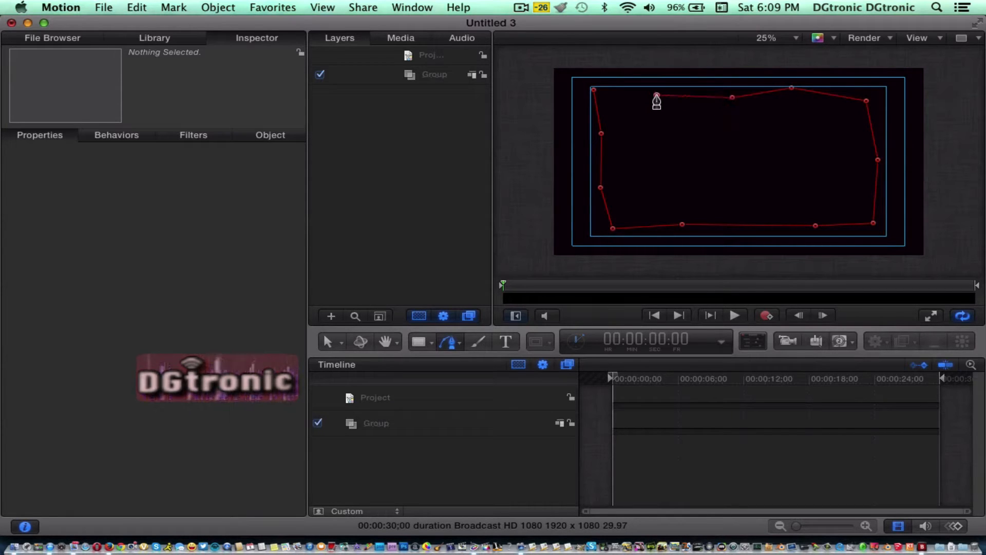
pyautogui.click(593, 90)
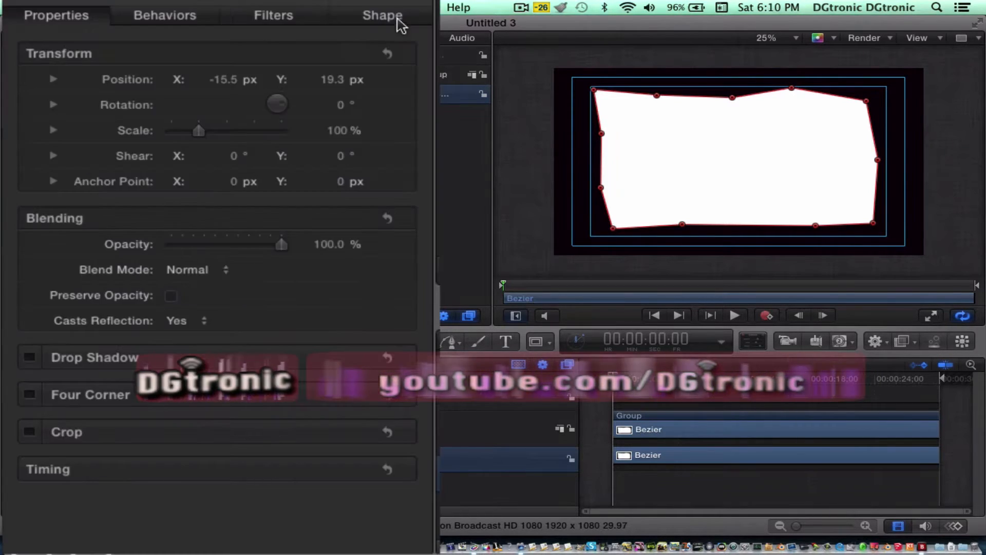
# Step: Change the closed shape's geometry type to B-Spline and set its roundness to 50
pyautogui.click(280, 135)
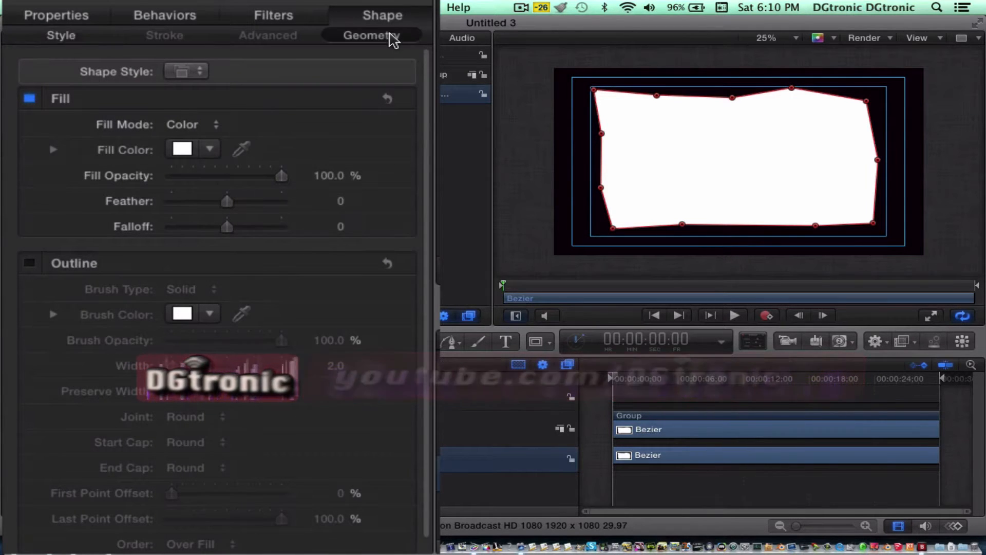
pyautogui.click(391, 36)
pyautogui.click(224, 103)
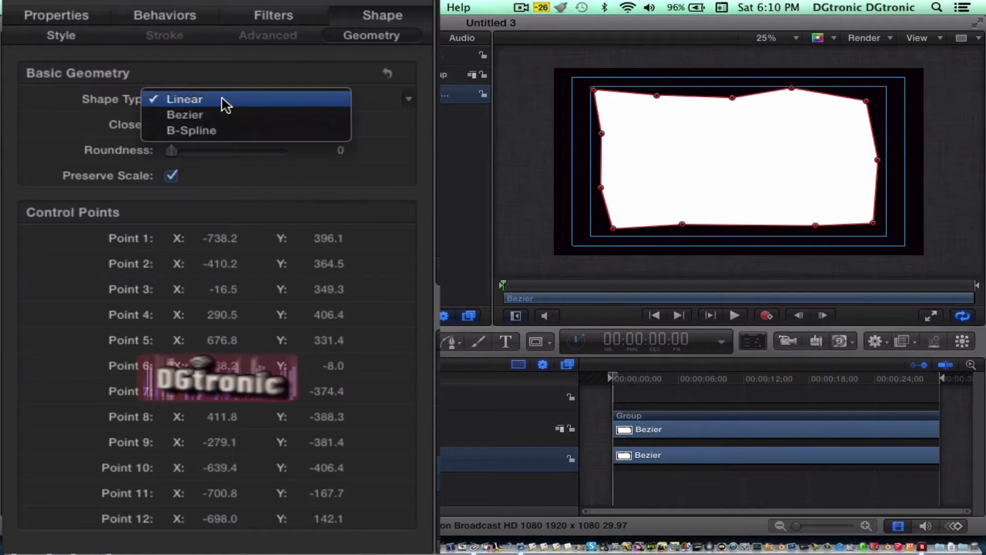
pyautogui.click(219, 135)
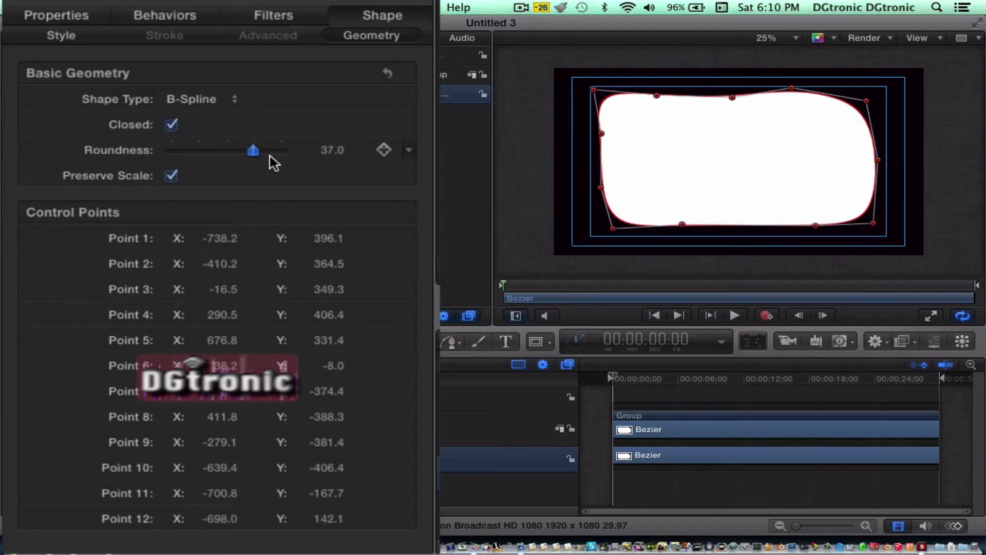
pyautogui.moveTo(270, 157); pyautogui.dragTo(381, 163)
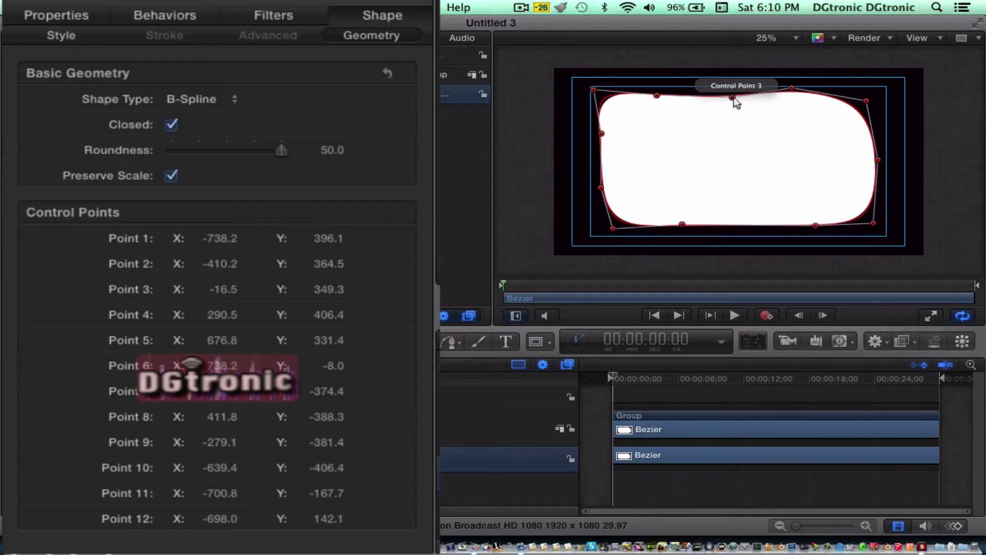
# Step: Move control point 3 to about (-22, 385), 2 to (-360, 393), 12 to (-720, 93), 9 to (-266, -409) and 4 to (453, 412)
pyautogui.moveTo(732, 96); pyautogui.dragTo(731, 91)
pyautogui.moveTo(659, 95); pyautogui.dragTo(667, 90)
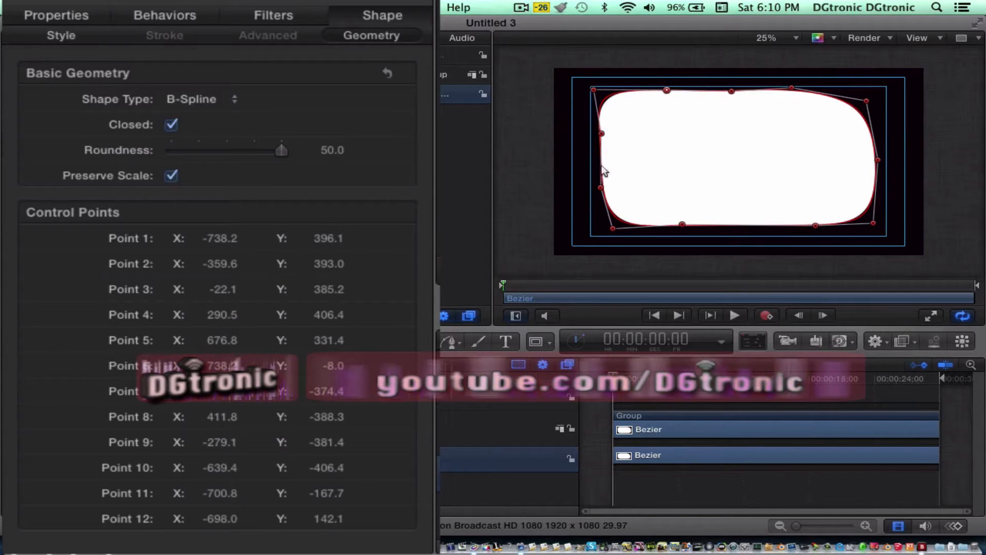
pyautogui.moveTo(602, 133); pyautogui.dragTo(598, 143)
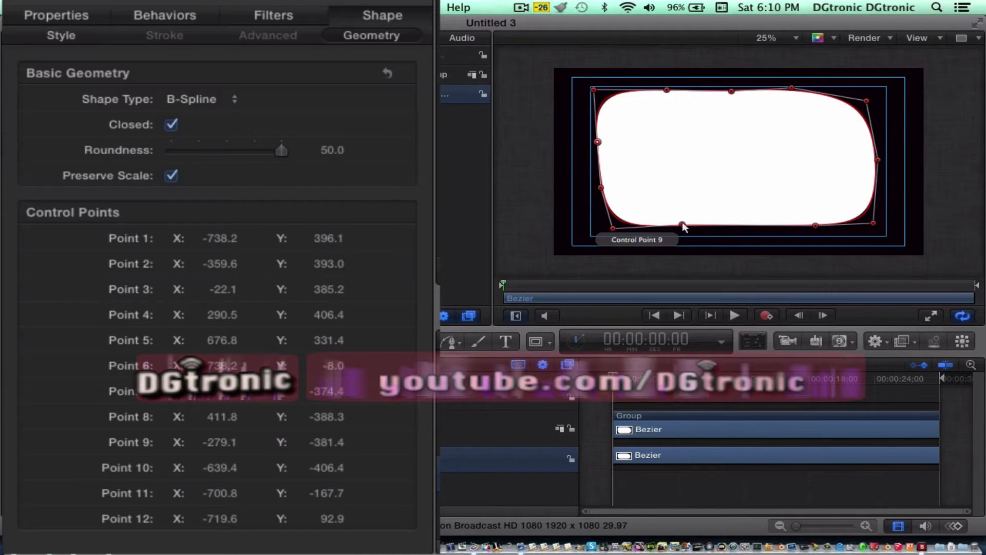
pyautogui.moveTo(682, 224); pyautogui.dragTo(686, 230)
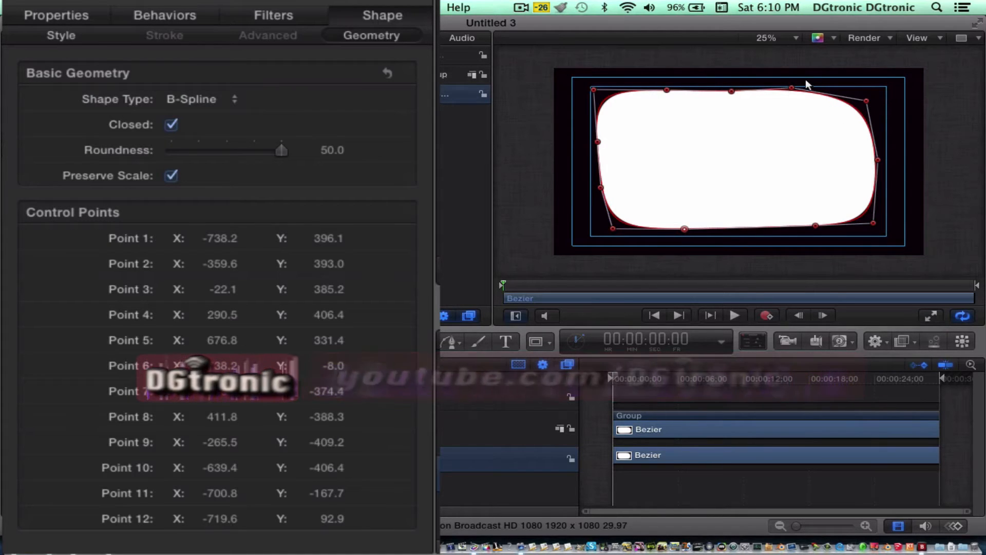
pyautogui.moveTo(791, 85); pyautogui.dragTo(825, 90)
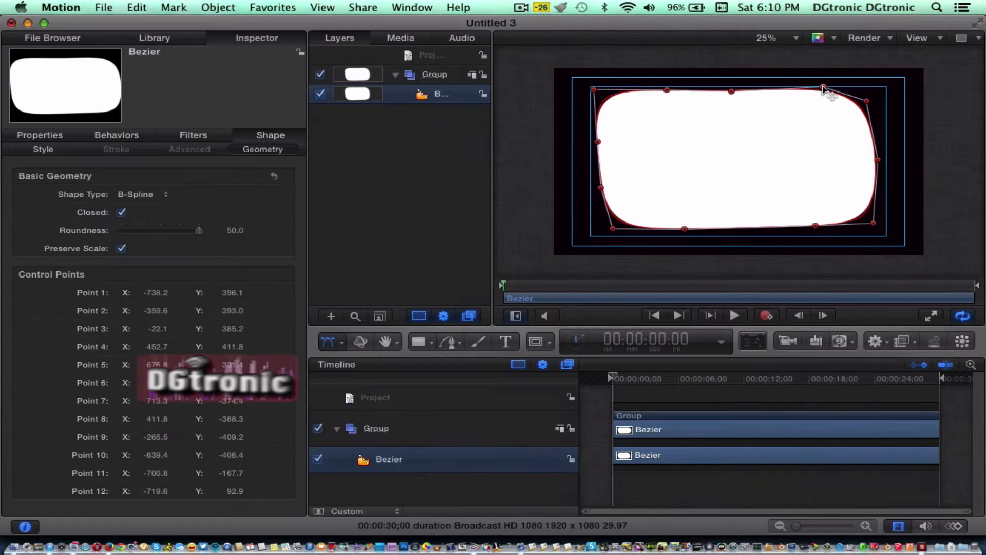
pyautogui.click(679, 399)
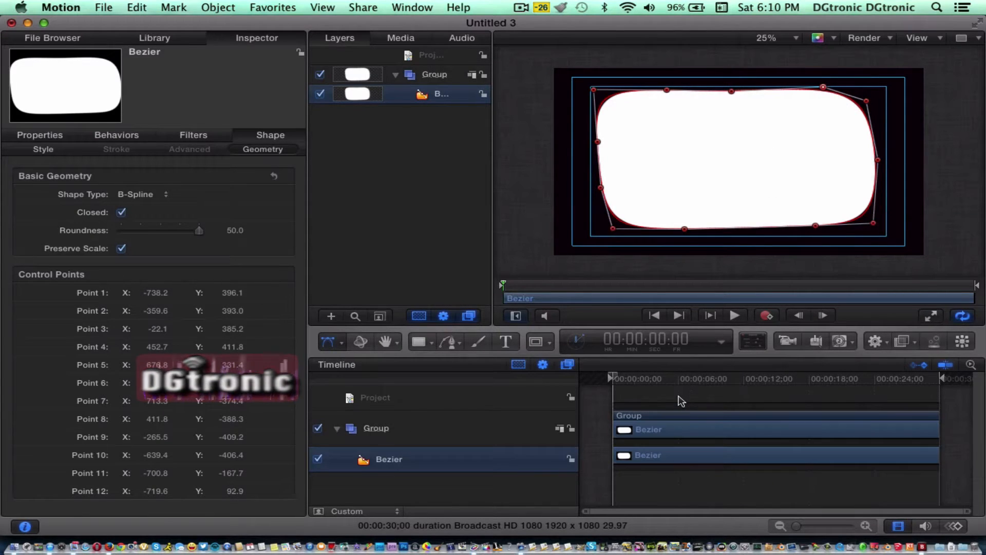
pyautogui.click(679, 427)
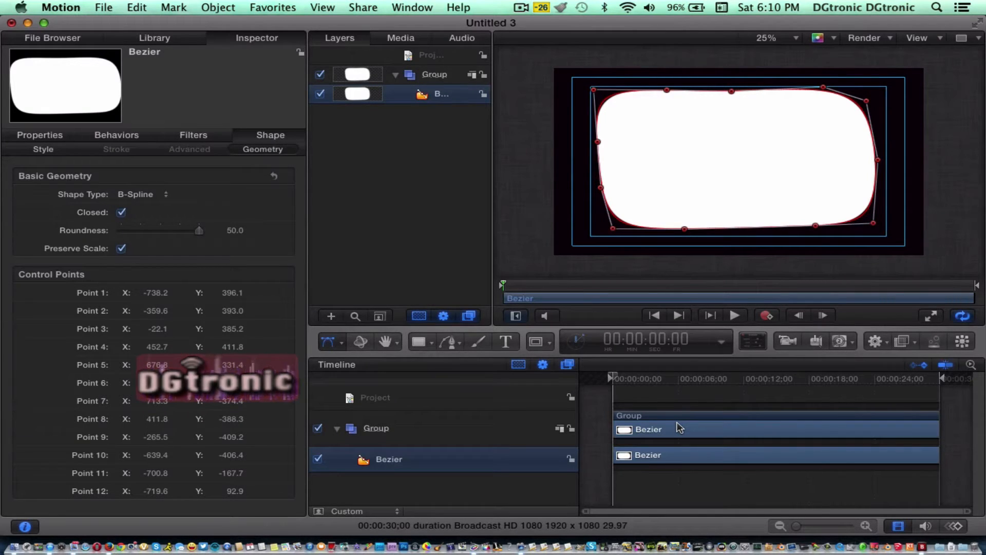
# Step: Give the shape a peach fill colour by setting green to 0.76 and blue to 0.56
pyautogui.click(49, 150)
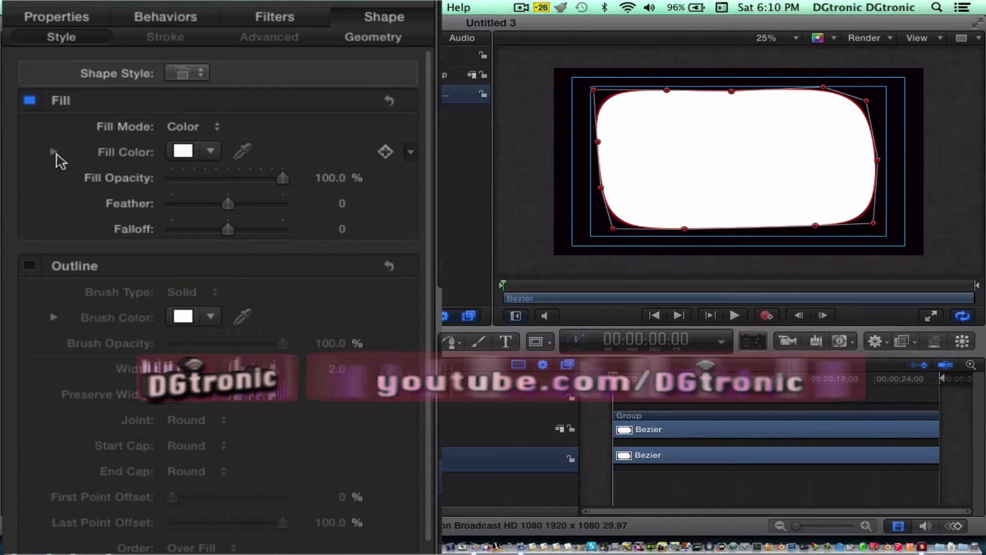
pyautogui.click(53, 152)
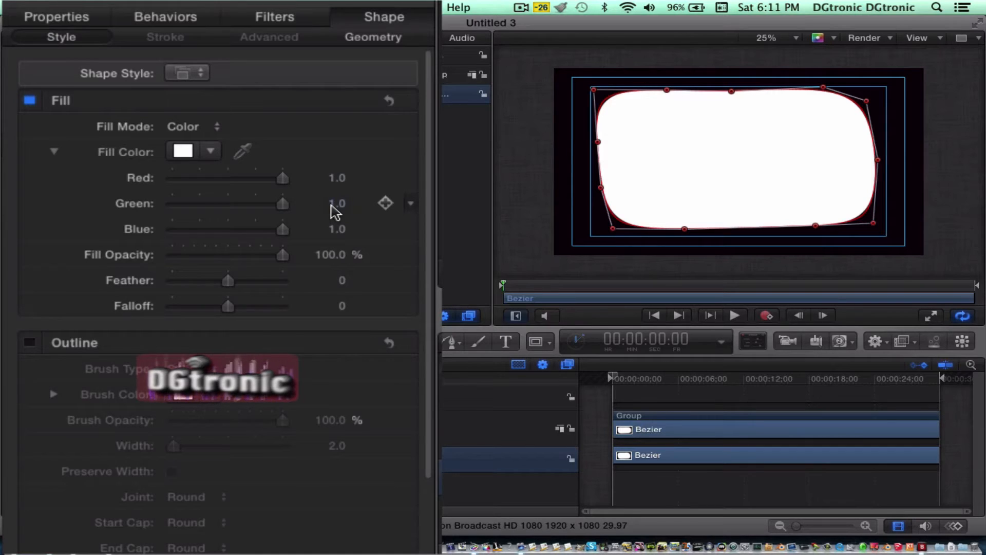
pyautogui.click(334, 208)
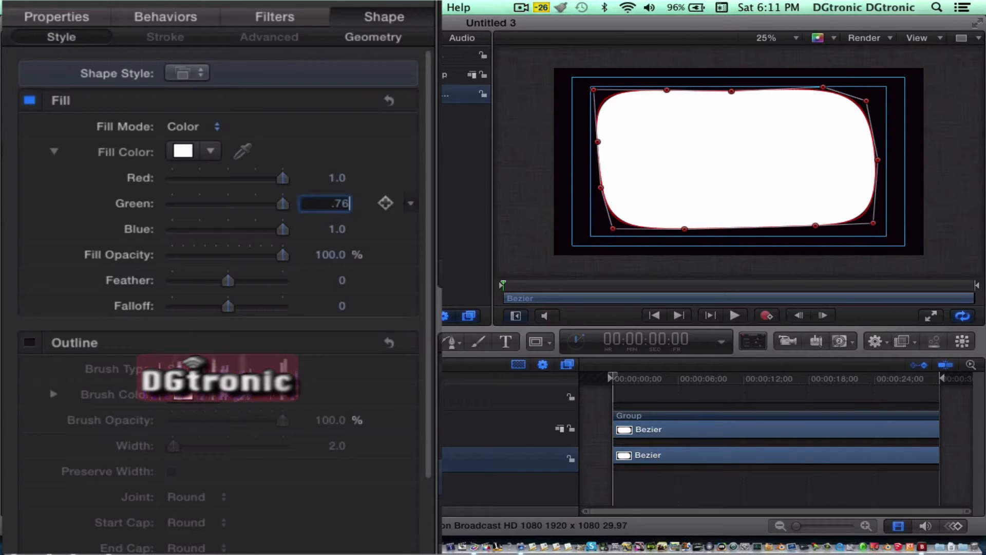
pyautogui.write('0.76')
pyautogui.press('Return')
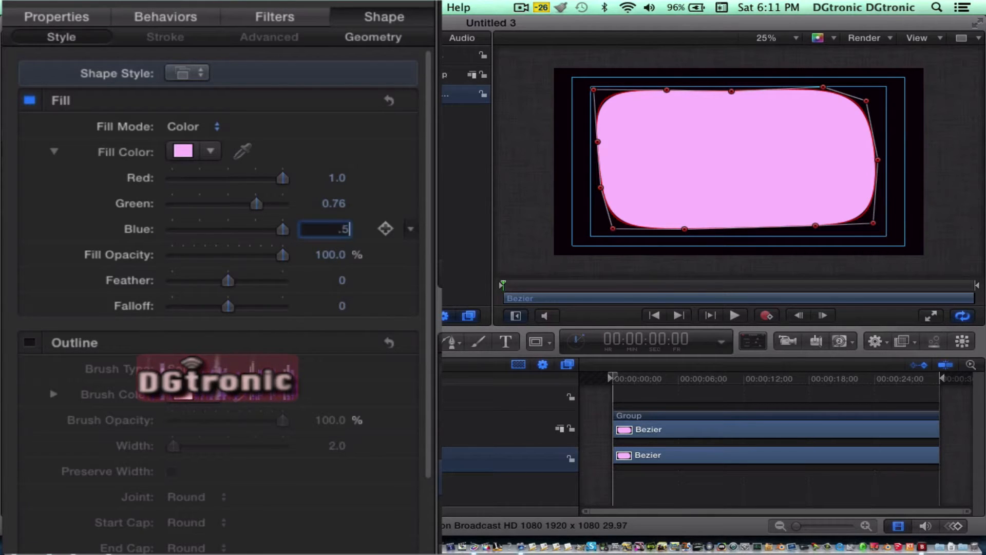
pyautogui.press('Return')
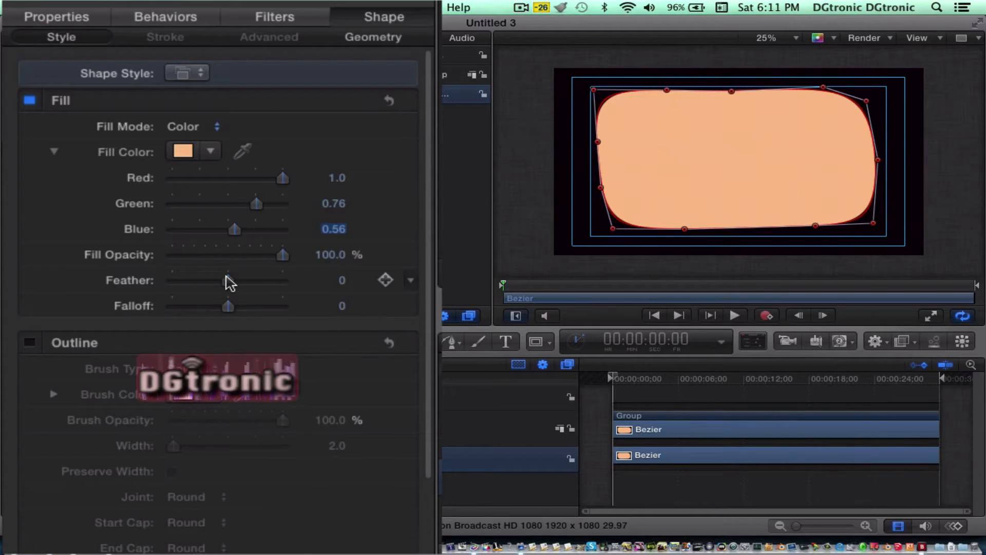
# Step: Soften the shape's edges with a feather of 79 and a falloff of 0
pyautogui.moveTo(226, 278); pyautogui.dragTo(270, 281)
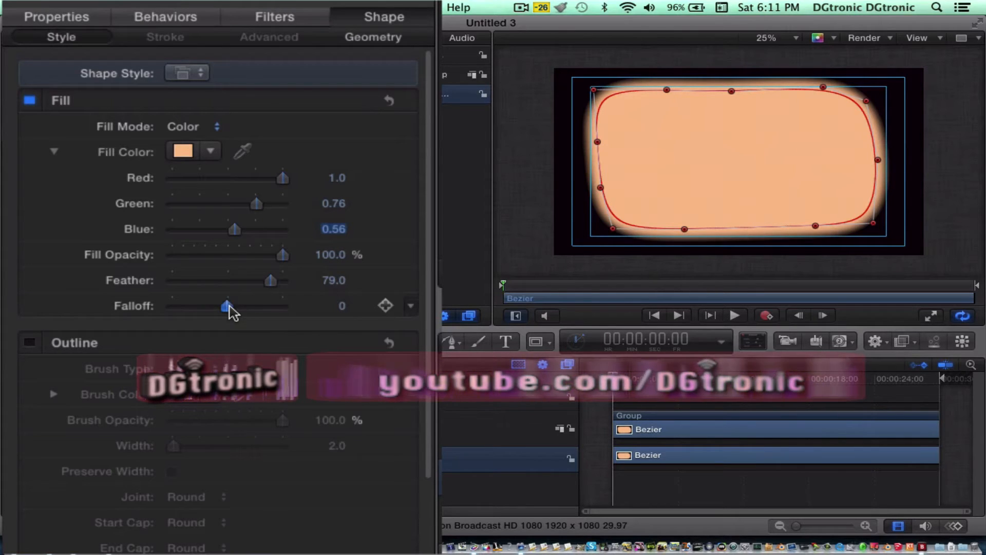
pyautogui.moveTo(228, 307)
pyautogui.mouseDown()
pyautogui.moveTo(166, 308)
pyautogui.moveTo(257, 309)
pyautogui.moveTo(218, 307)
pyautogui.moveTo(234, 307)
pyautogui.mouseUp()
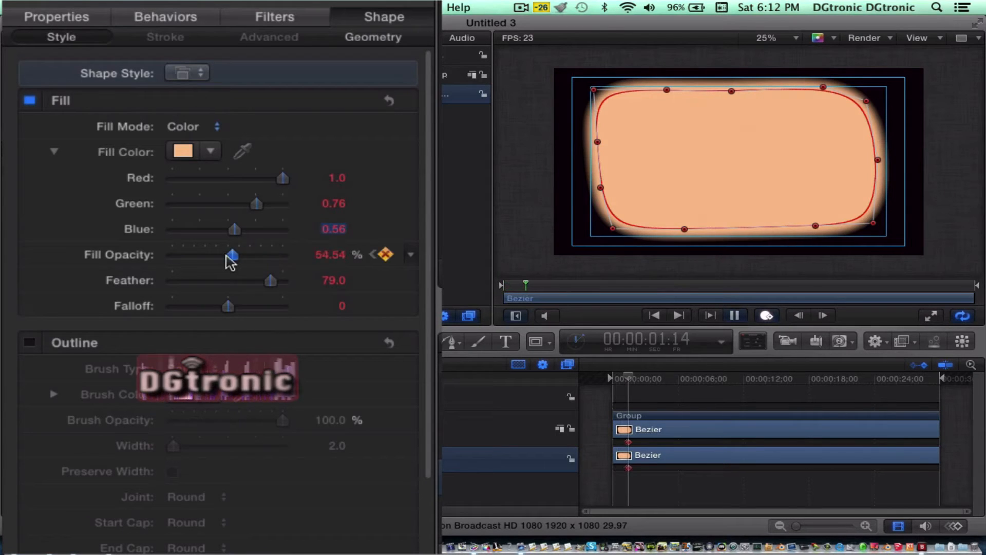
# Step: Record flickering fill opacity keyframes during looped playback, varying it roughly between 35% and 60%, and finish by stopping the recording and deselecting the shape
pyautogui.moveTo(226, 254)
pyautogui.mouseDown()
pyautogui.moveTo(214, 253)
pyautogui.moveTo(249, 250)
pyautogui.moveTo(213, 252)
pyautogui.moveTo(251, 252)
pyautogui.moveTo(205, 251)
pyautogui.moveTo(238, 261)
pyautogui.mouseUp()
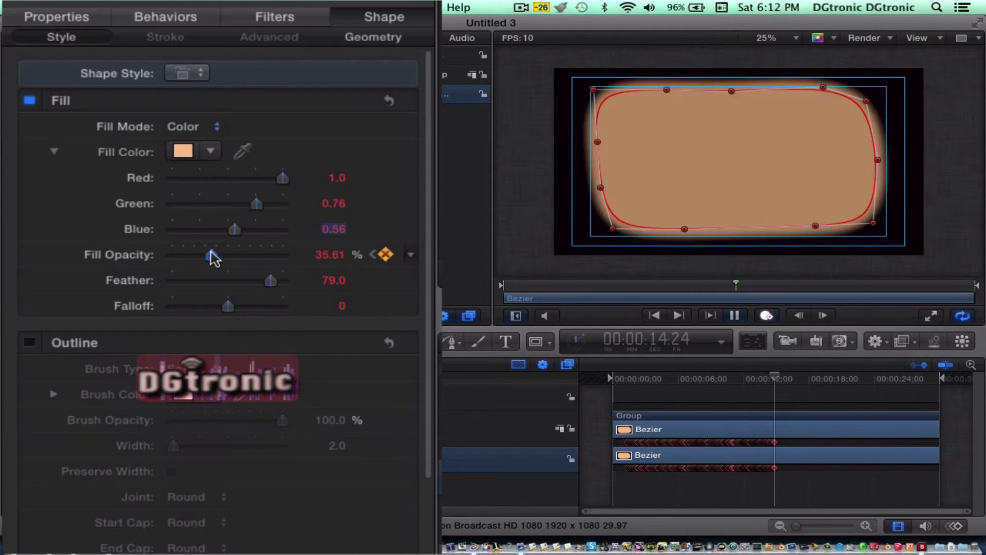
pyautogui.moveTo(235, 251)
pyautogui.mouseDown()
pyautogui.moveTo(210, 252)
pyautogui.moveTo(260, 251)
pyautogui.moveTo(207, 252)
pyautogui.moveTo(236, 252)
pyautogui.mouseUp()
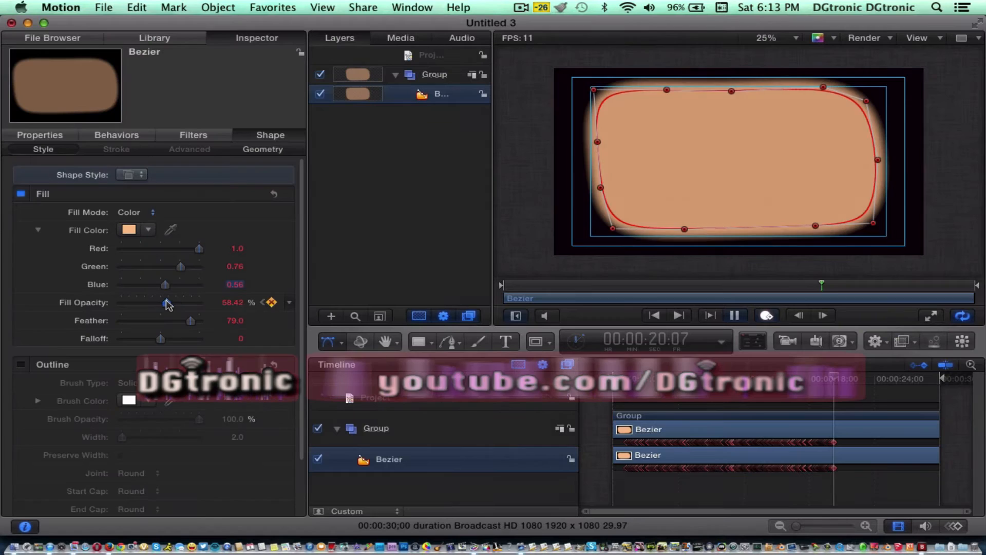
pyautogui.moveTo(167, 304); pyautogui.dragTo(163, 303)
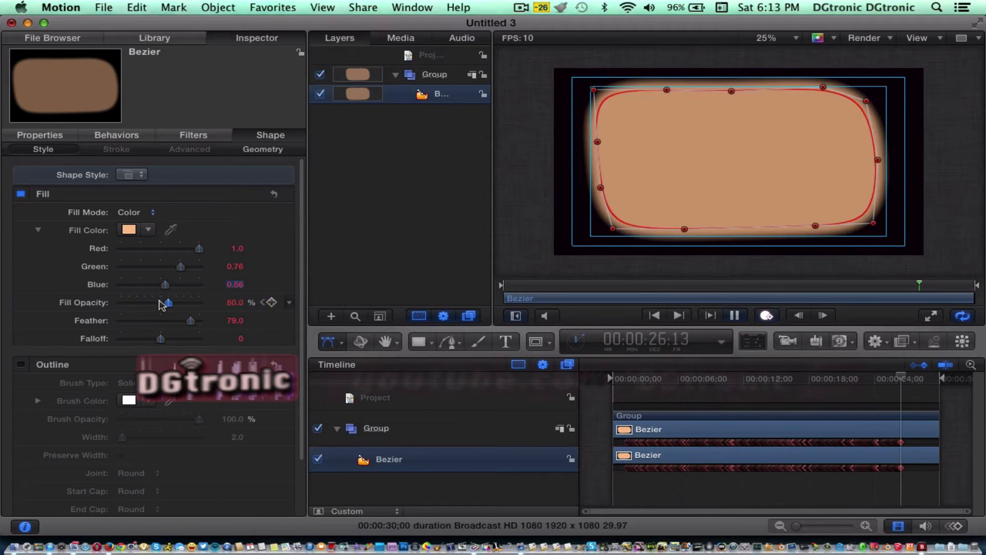
pyautogui.moveTo(162, 305)
pyautogui.mouseDown()
pyautogui.moveTo(171, 305)
pyautogui.moveTo(152, 308)
pyautogui.moveTo(185, 308)
pyautogui.moveTo(148, 300)
pyautogui.mouseUp()
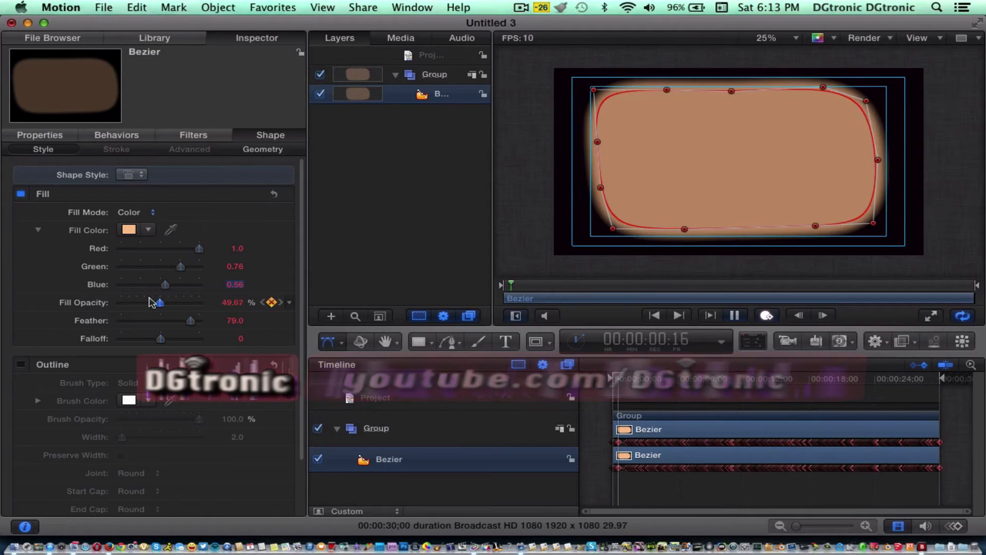
pyautogui.moveTo(149, 297); pyautogui.dragTo(169, 297)
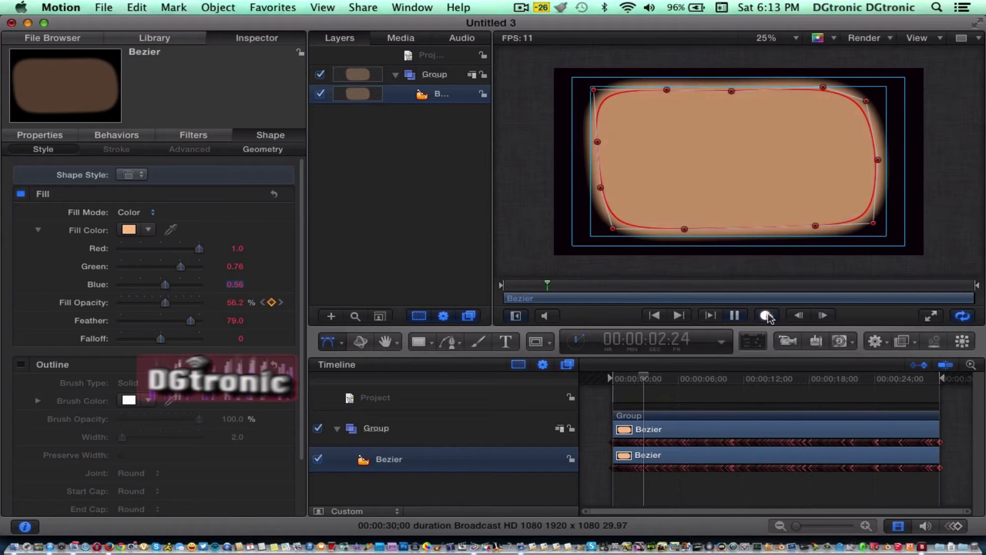
pyautogui.click(867, 261)
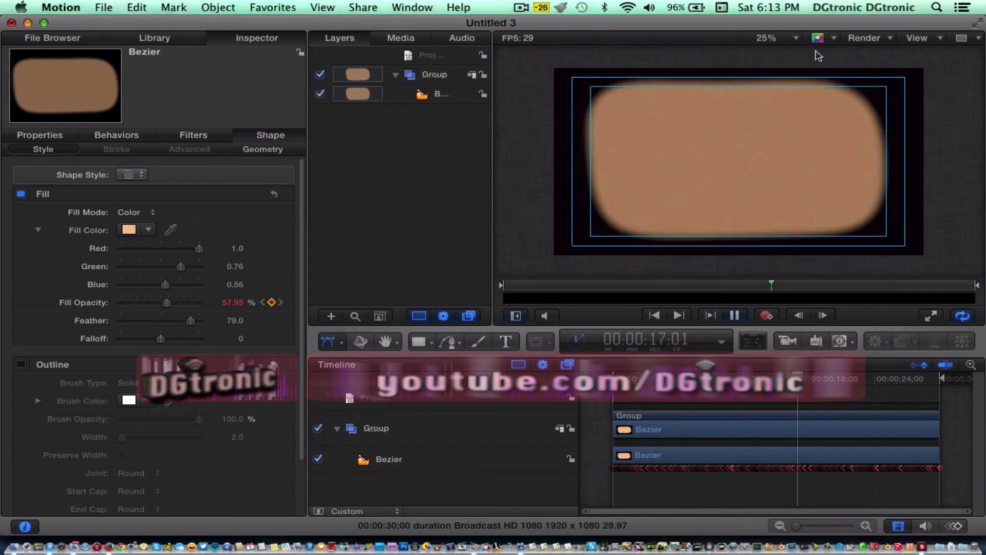
# Step: Examine the flickering shape's playback in an enlarged full-screen player, starting at 100% zoom and reducing to 60% to fit the shape
pyautogui.click(795, 39)
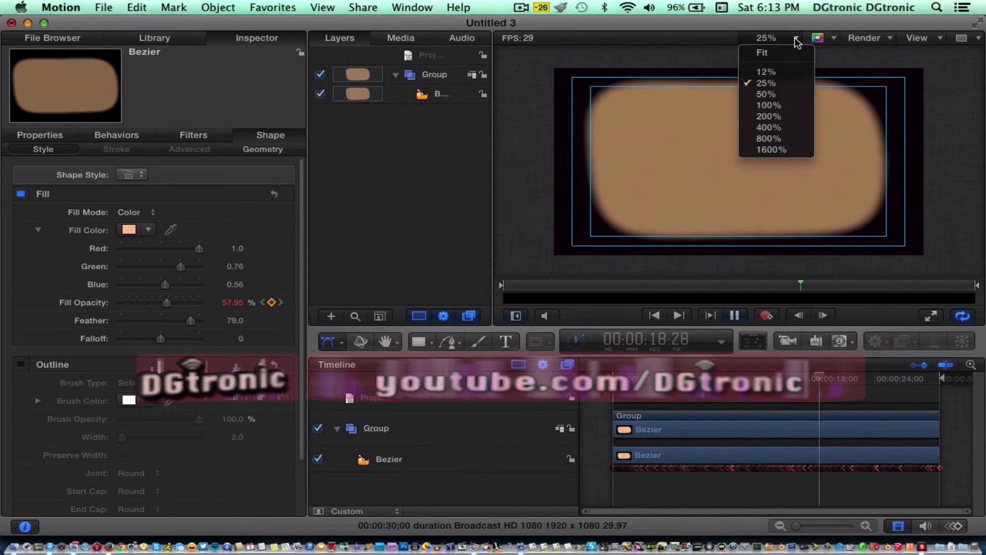
pyautogui.click(771, 105)
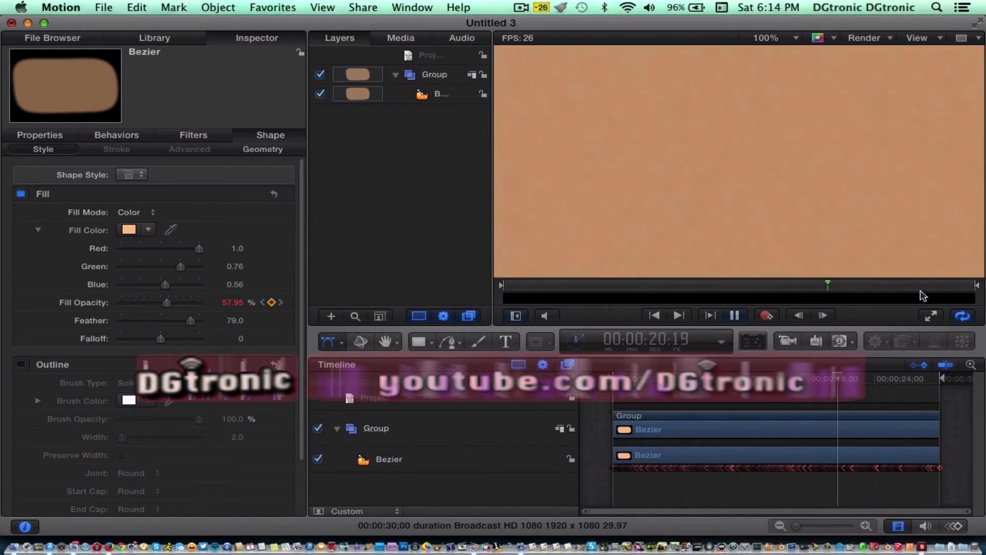
pyautogui.click(931, 316)
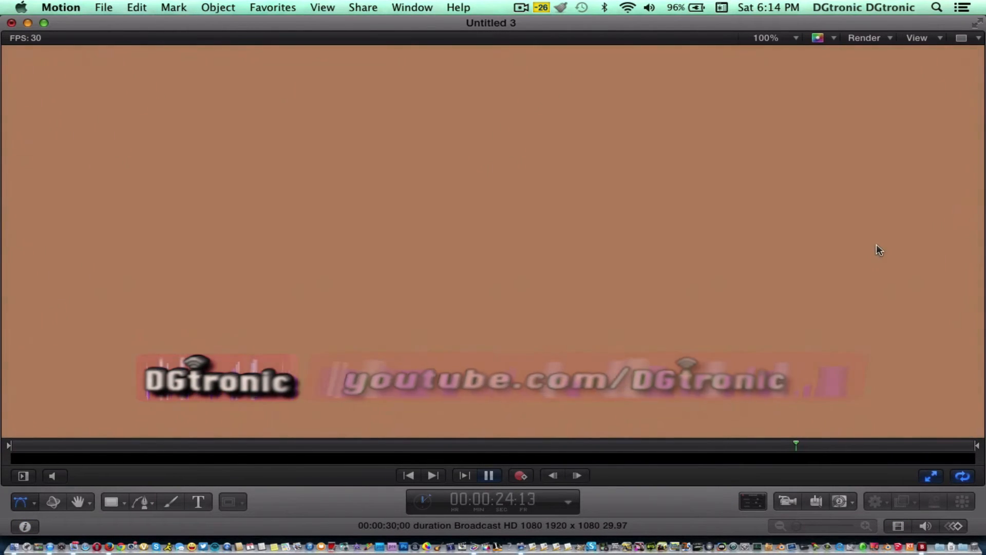
pyautogui.scroll(-3, 870, 236)
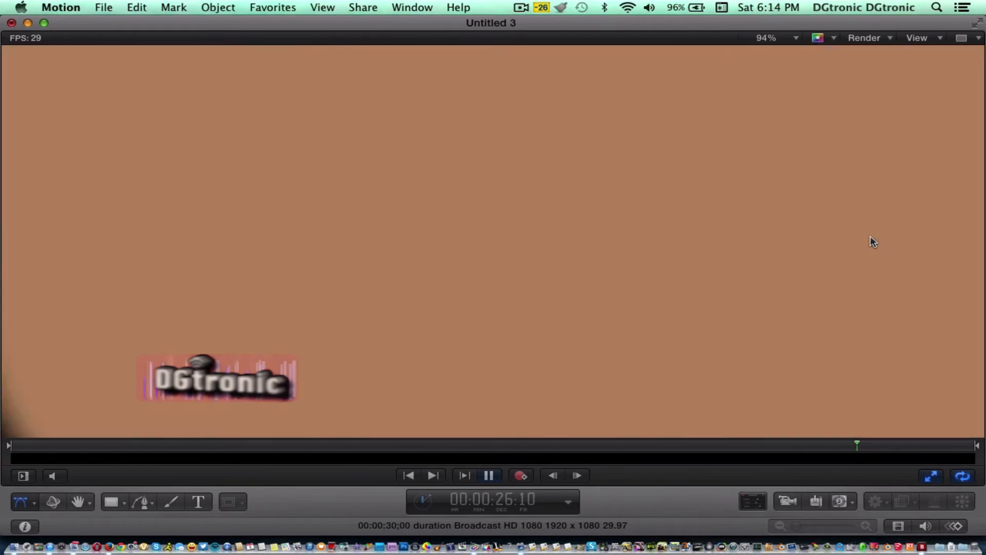
pyautogui.scroll(-3, 871, 241)
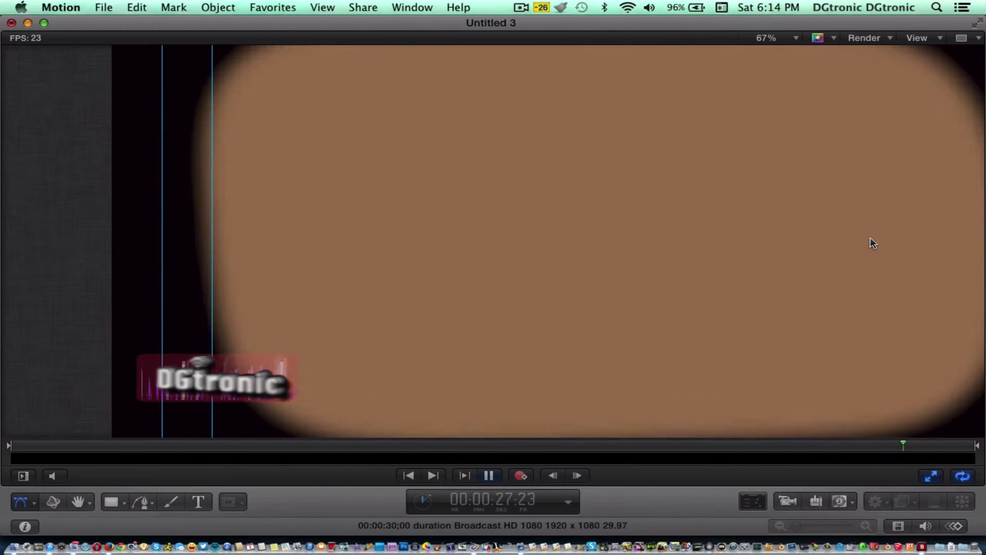
pyautogui.hscroll(3, 870, 238)
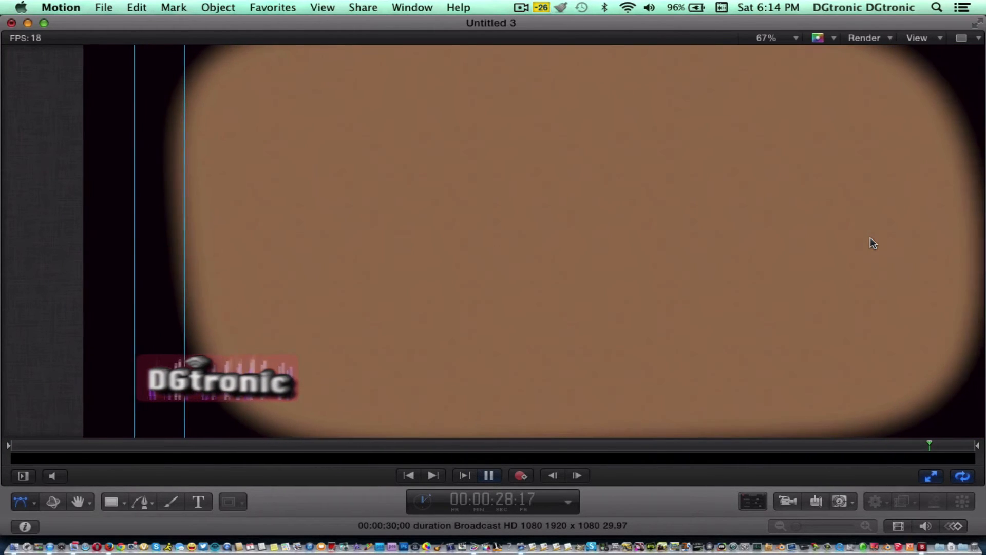
pyautogui.scroll(-2, 860, 266)
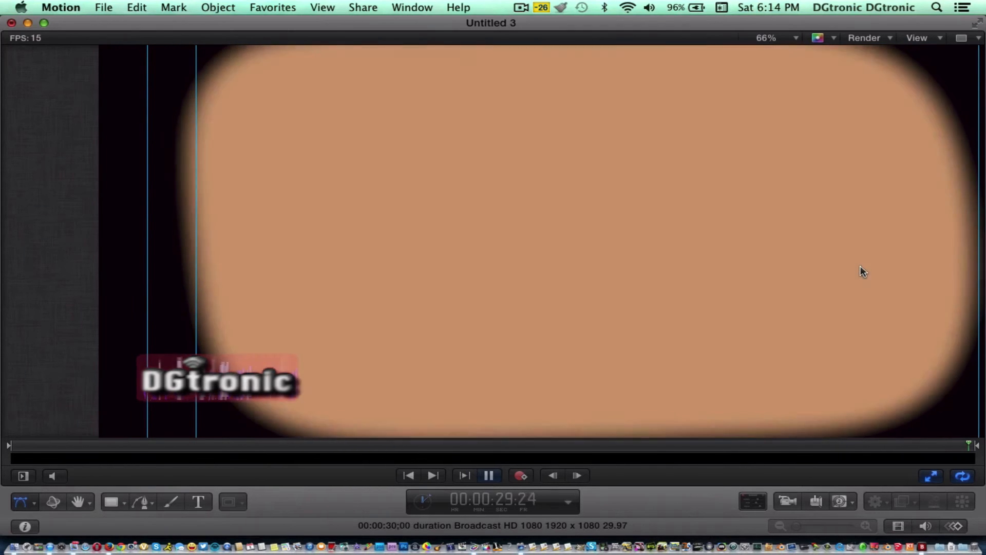
pyautogui.hscroll(3, 863, 271)
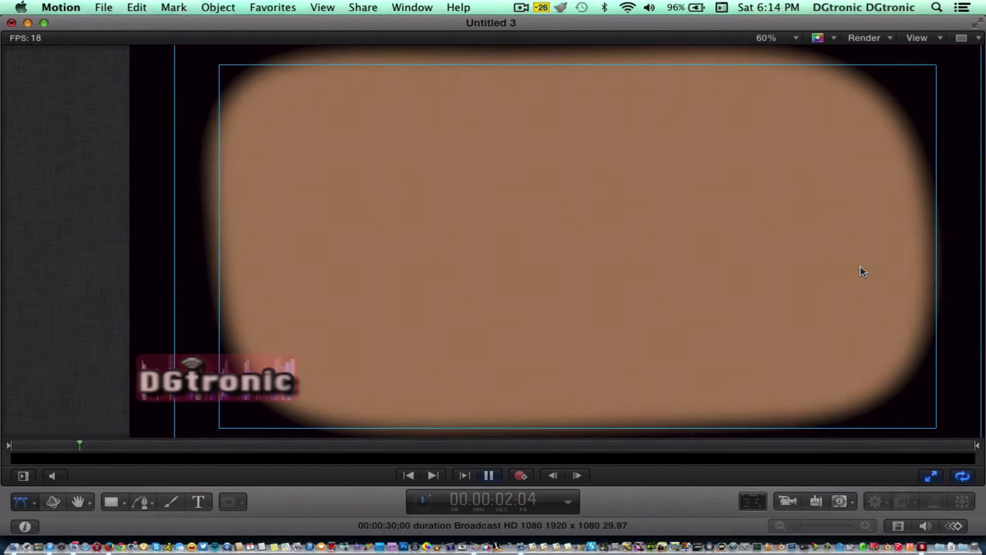
pyautogui.hscroll(2, 863, 271)
pyautogui.hscroll(3, 863, 271)
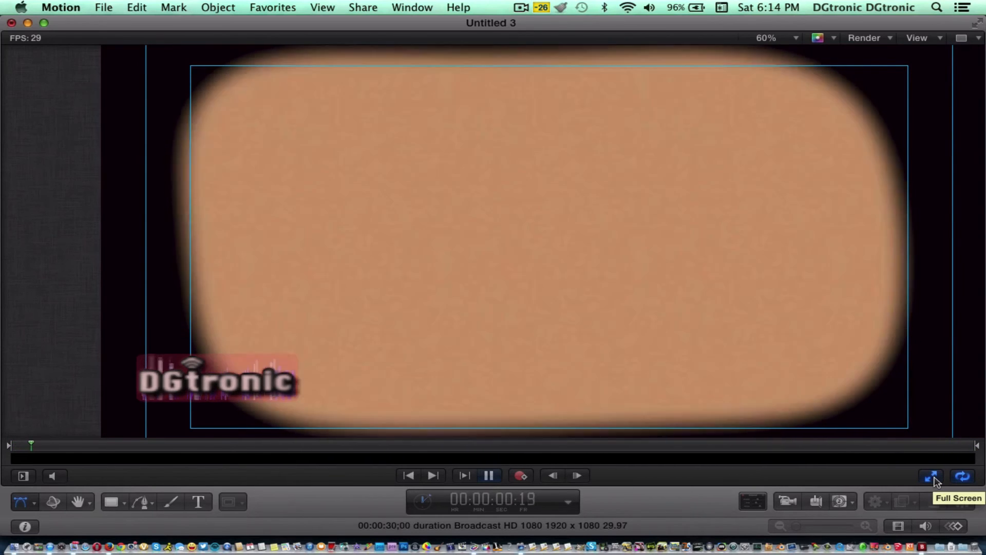
# Step: Leave the full-screen player and set the canvas zoom back to 25% to watch the whole shape playing
pyautogui.click(933, 478)
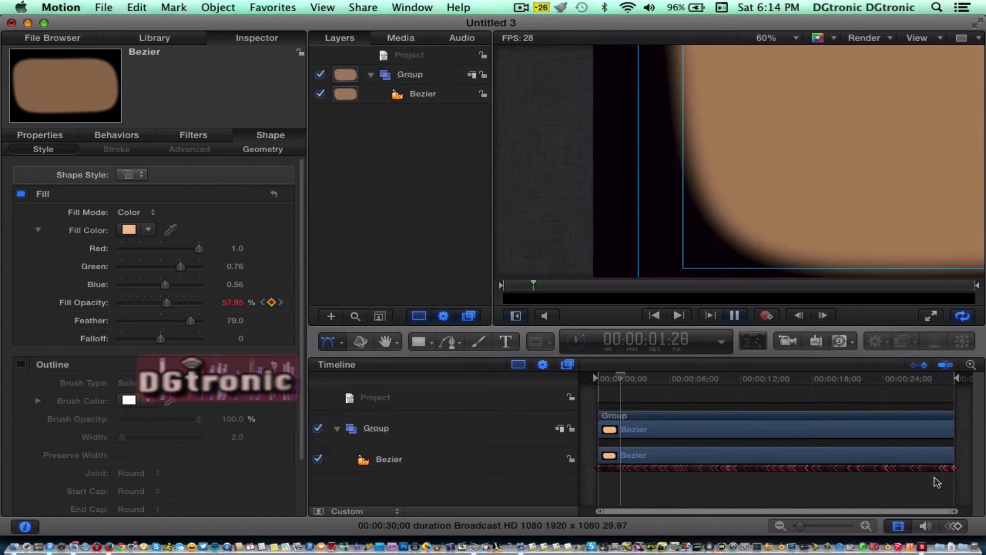
pyautogui.click(797, 39)
pyautogui.click(773, 103)
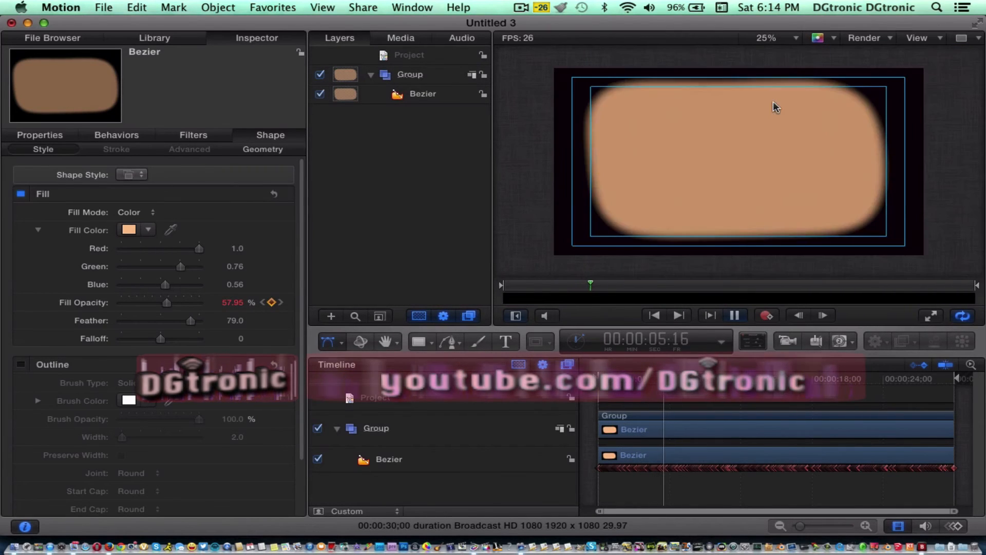